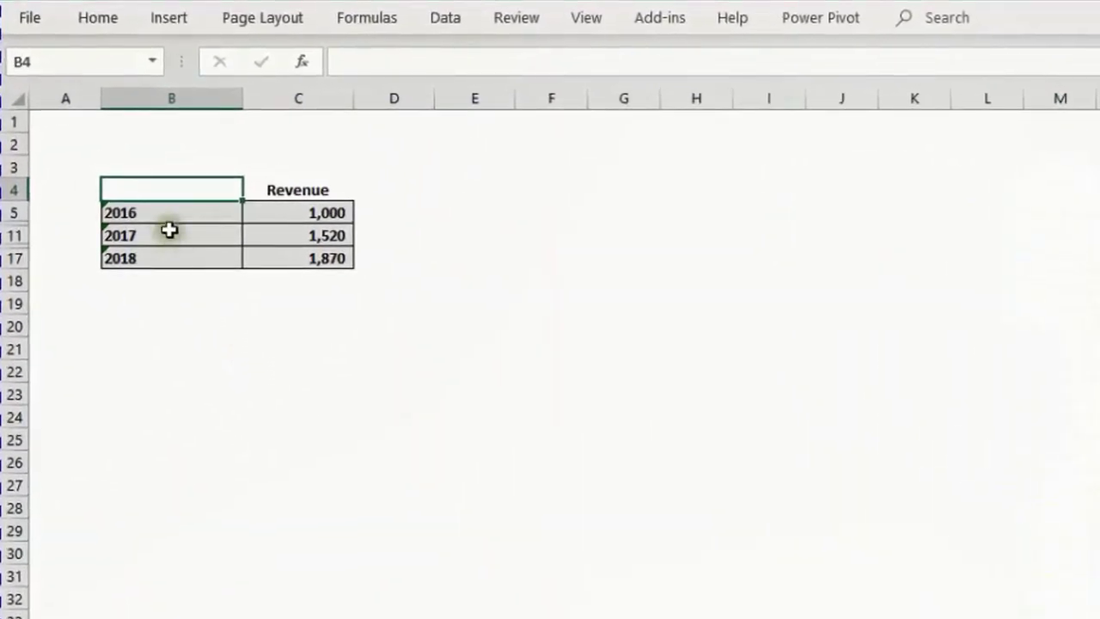
- Unhide rows 6–16 between the 2016 and 2018 total rows
left_click(166, 217)
left_click(181, 255)
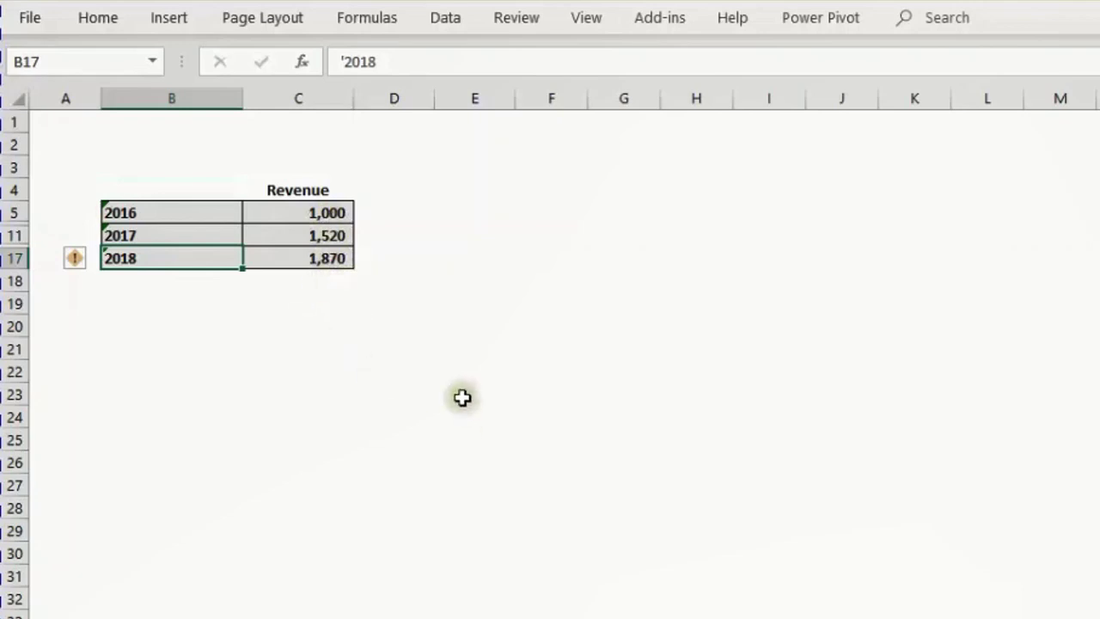
left_click_drag(5, 212, 29, 249)
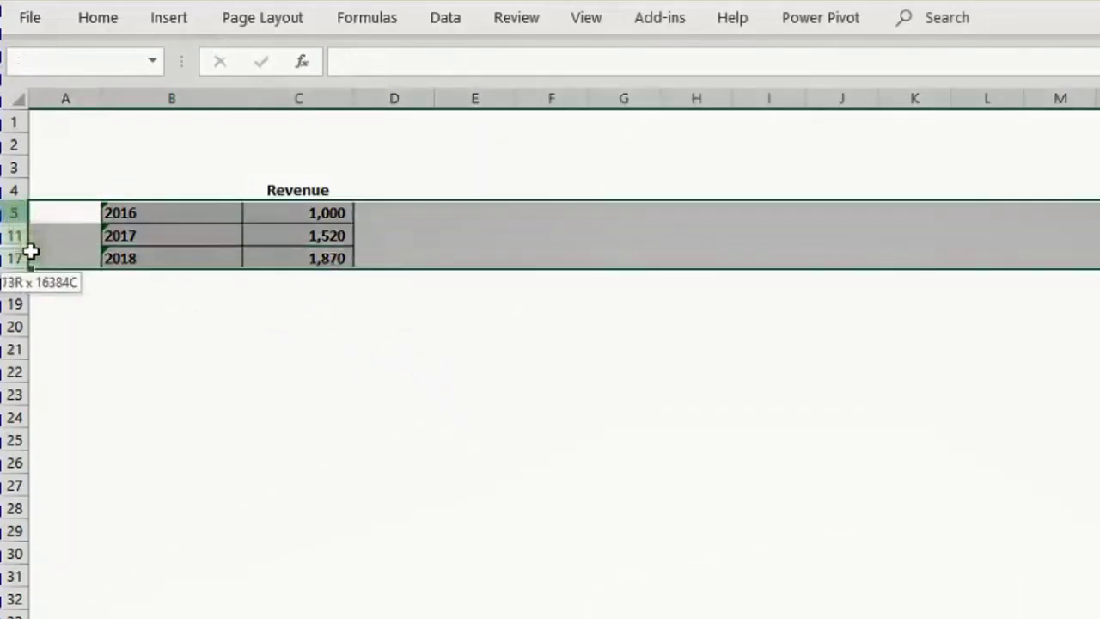
right_click(81, 256)
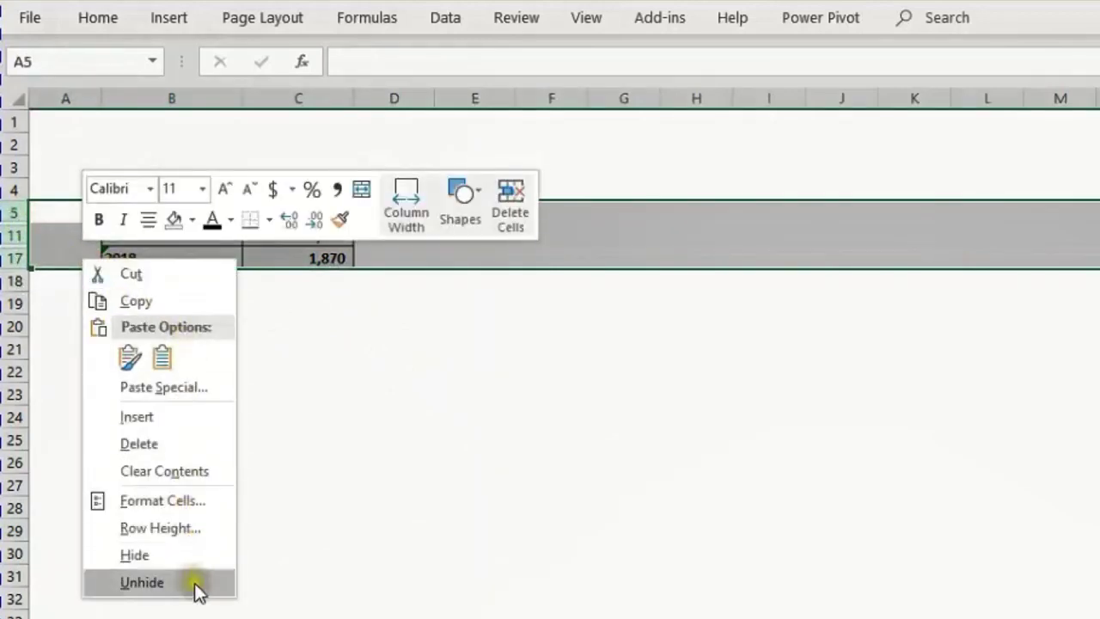
left_click(197, 587)
- Review the Quantity, Price, 2016 value, 2017 =SUM(C5:C10) total and International cells
left_click(178, 238)
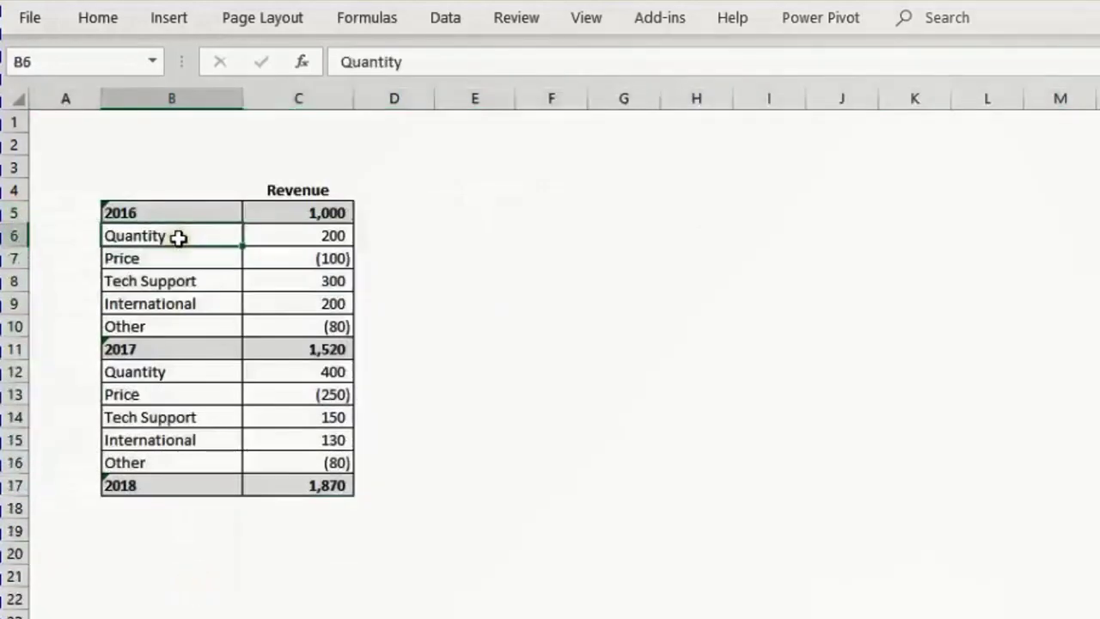
left_click(295, 237)
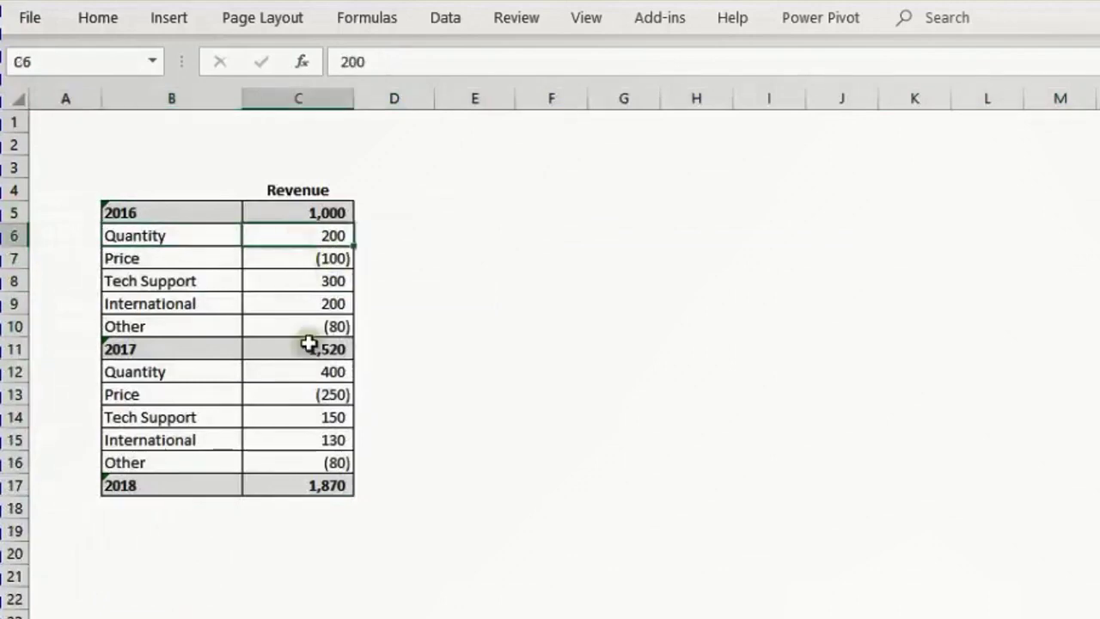
left_click(170, 260)
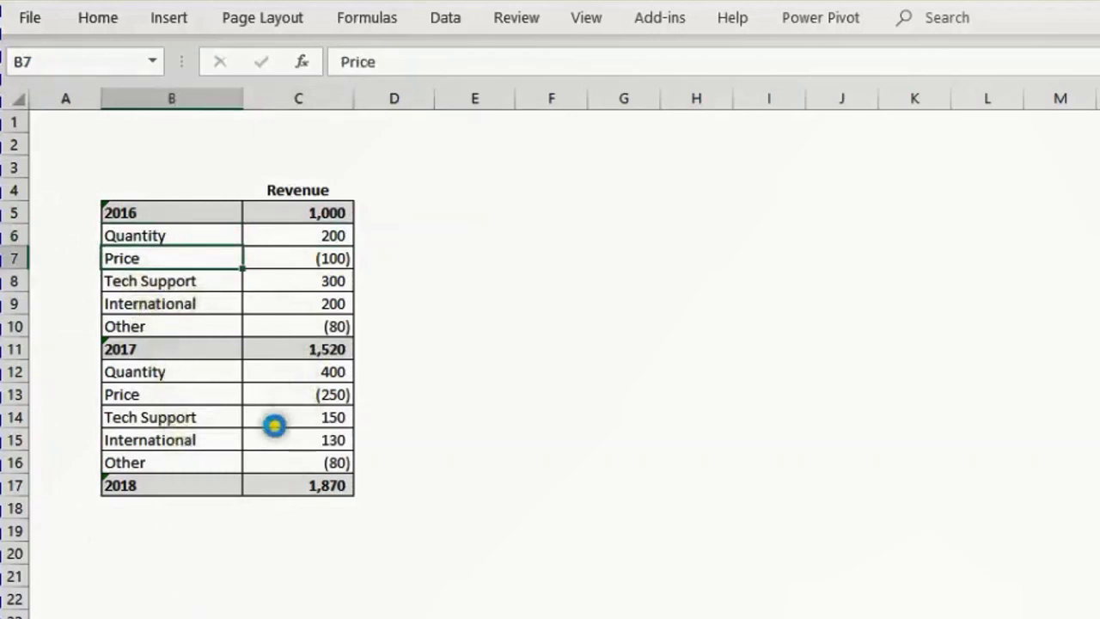
left_click(288, 213)
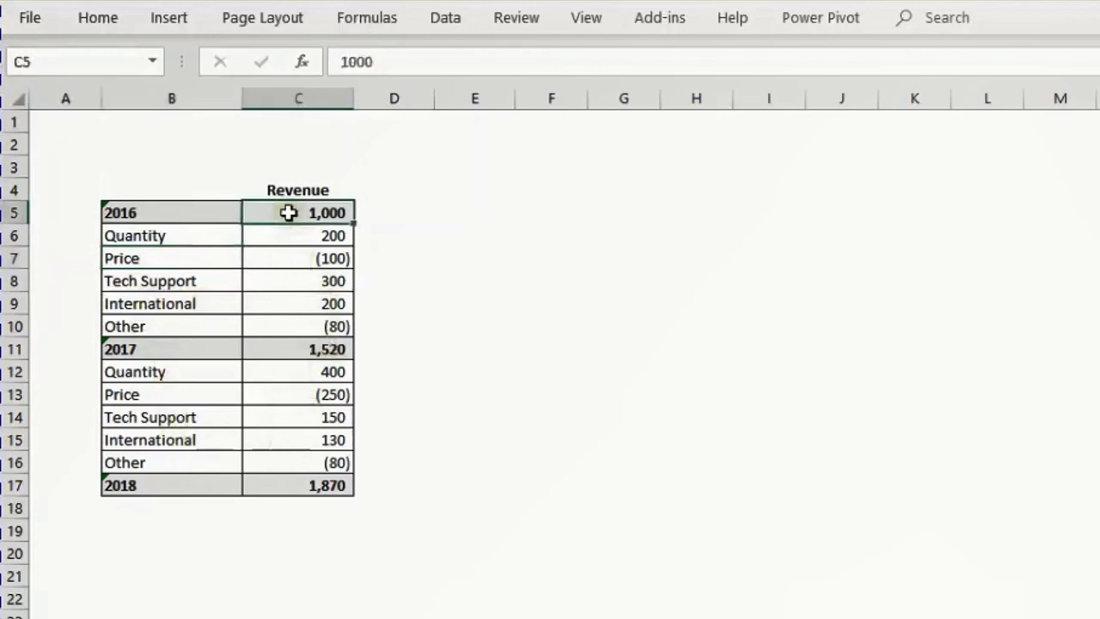
left_click(311, 349)
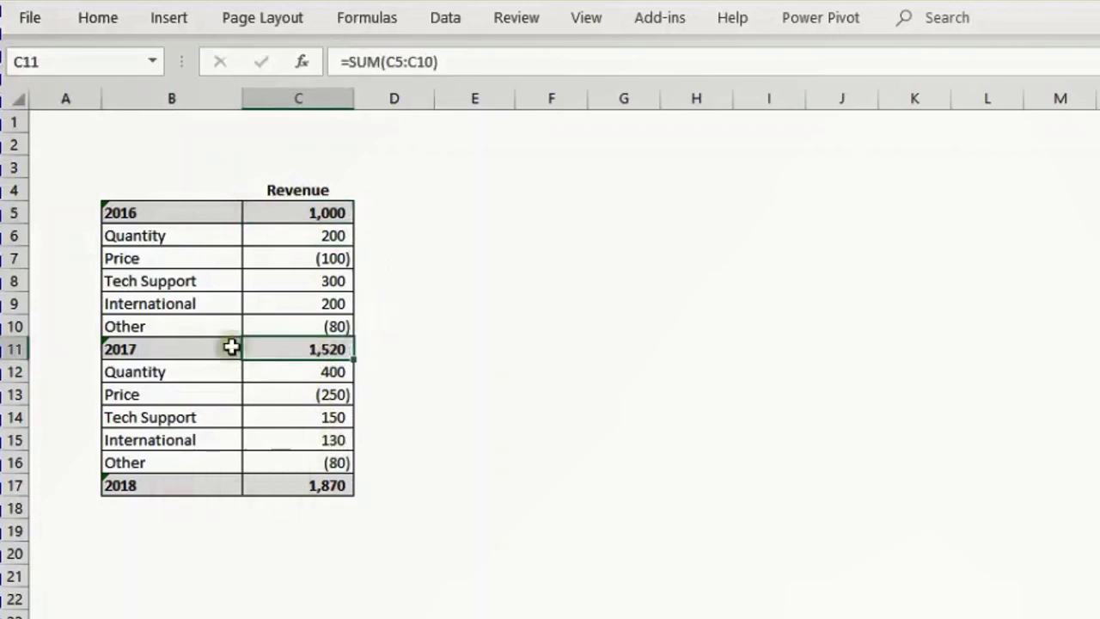
left_click(163, 304)
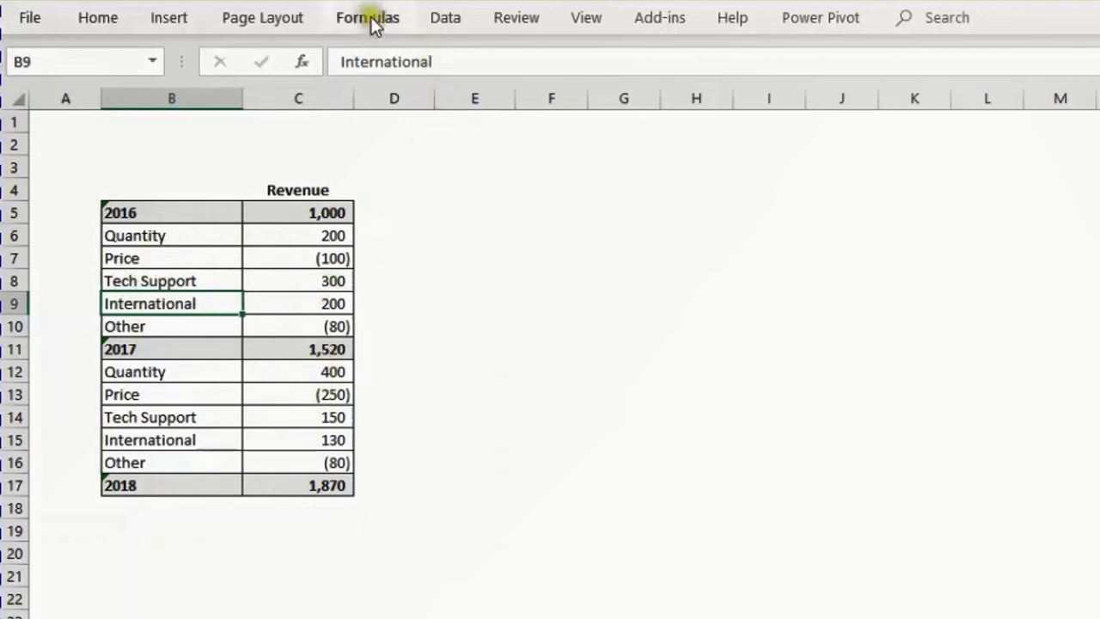
- Insert a waterfall chart of the Revenue table, moved beside the table and enlarged
left_click(167, 24)
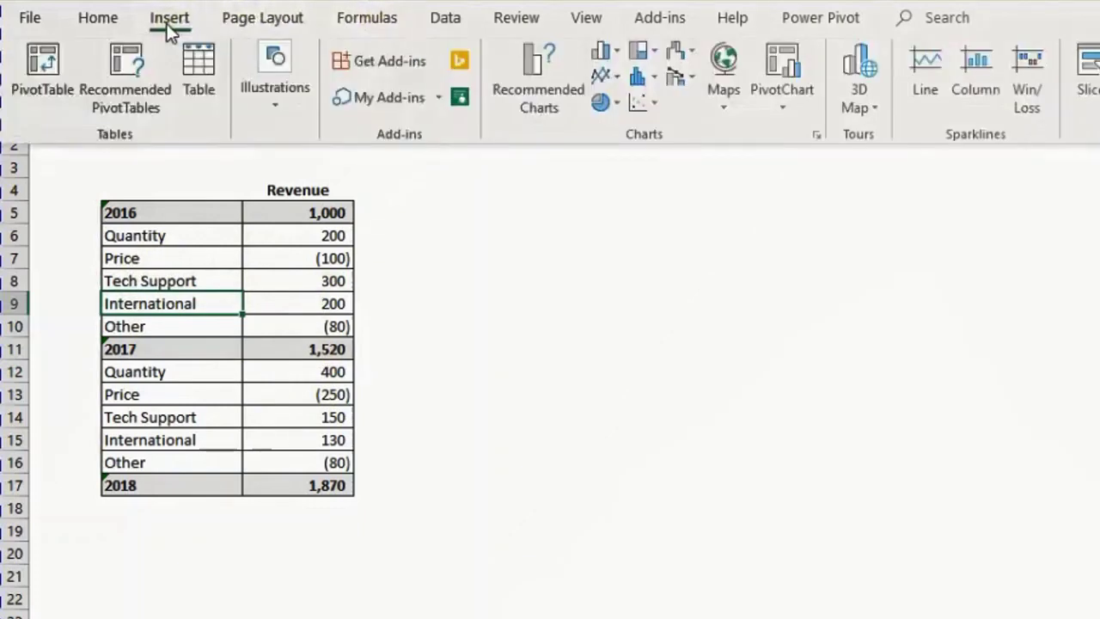
left_click(671, 51)
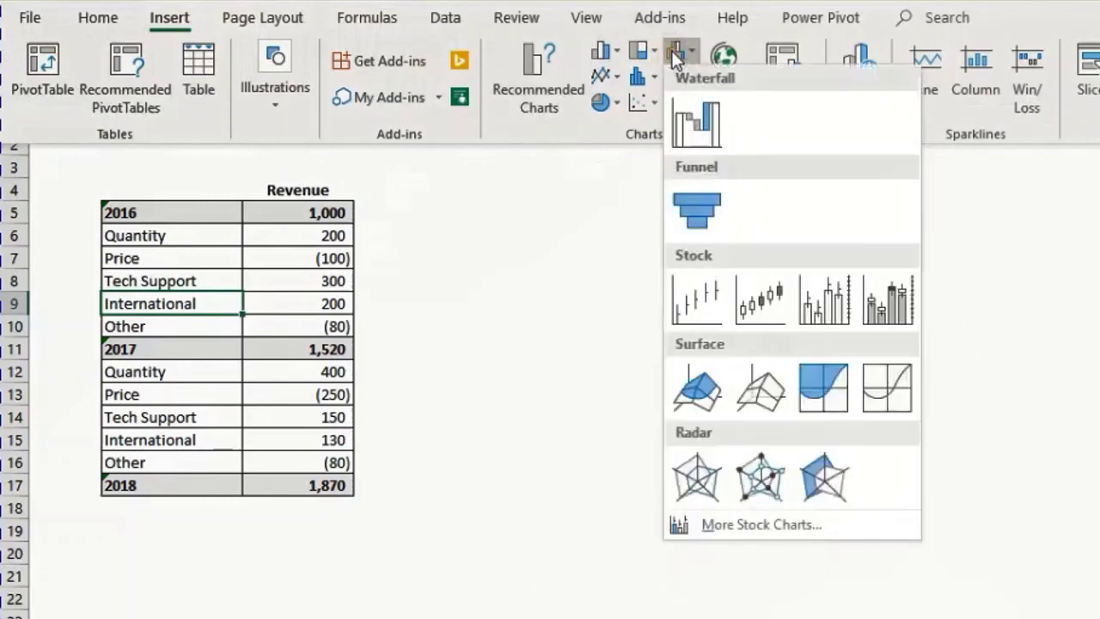
left_click(710, 120)
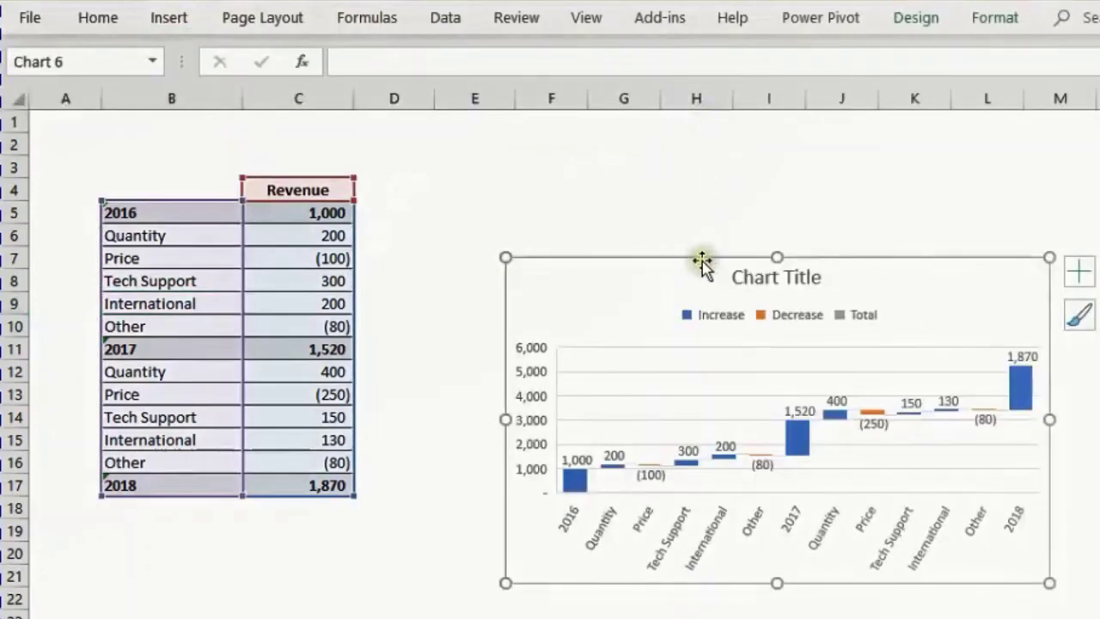
left_click_drag(702, 262, 729, 189)
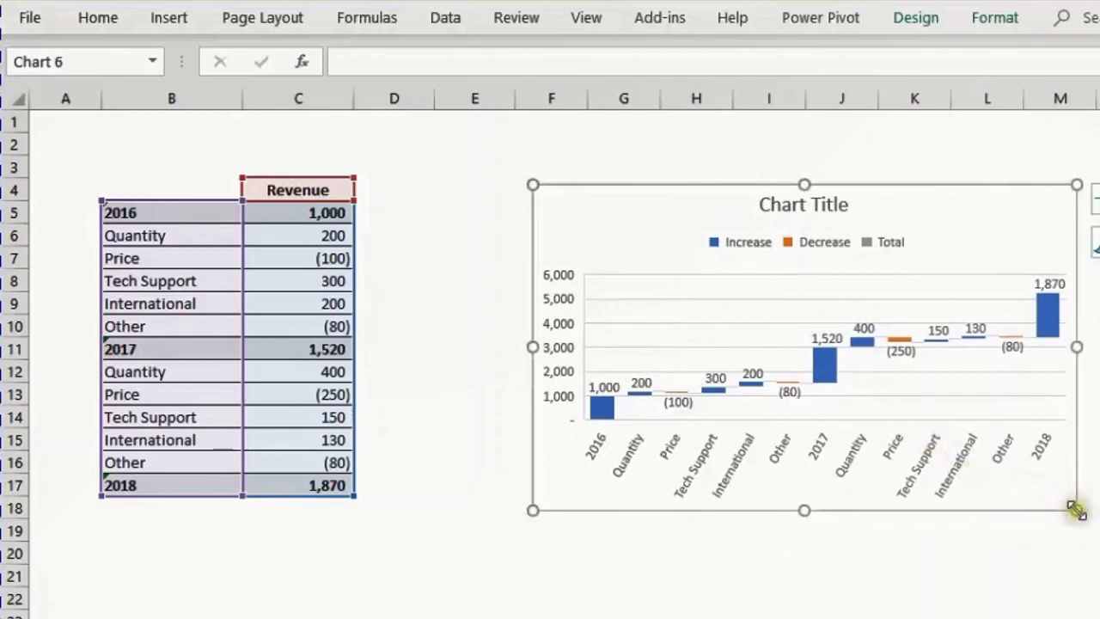
left_click_drag(1077, 509, 1099, 560)
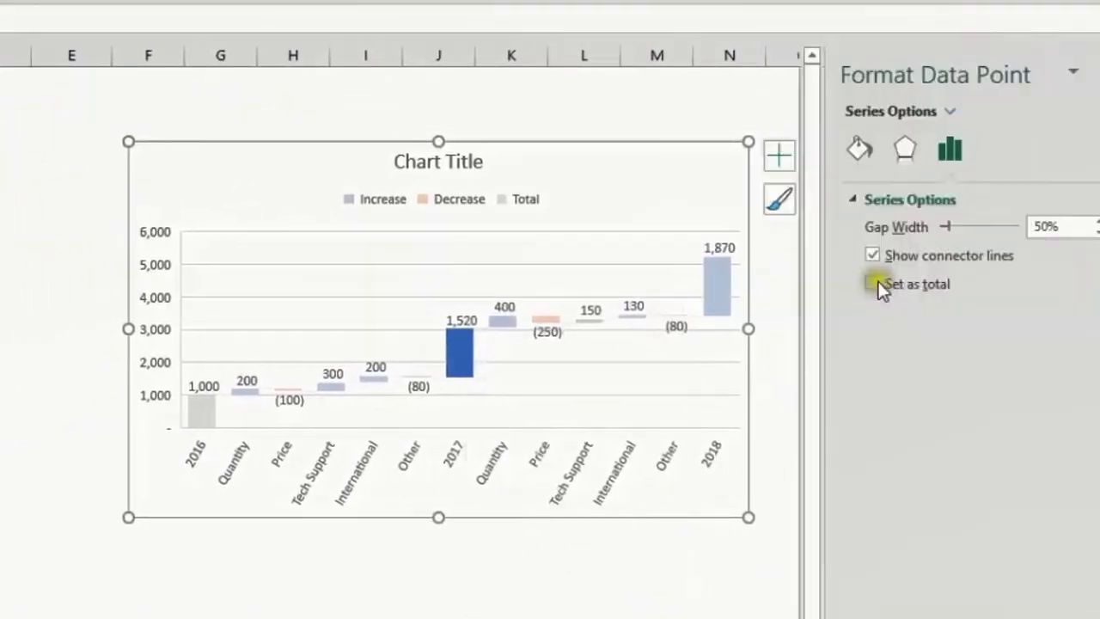
- Set the 2017 and 2018 bars as totals so they rise from zero
left_click(840, 289)
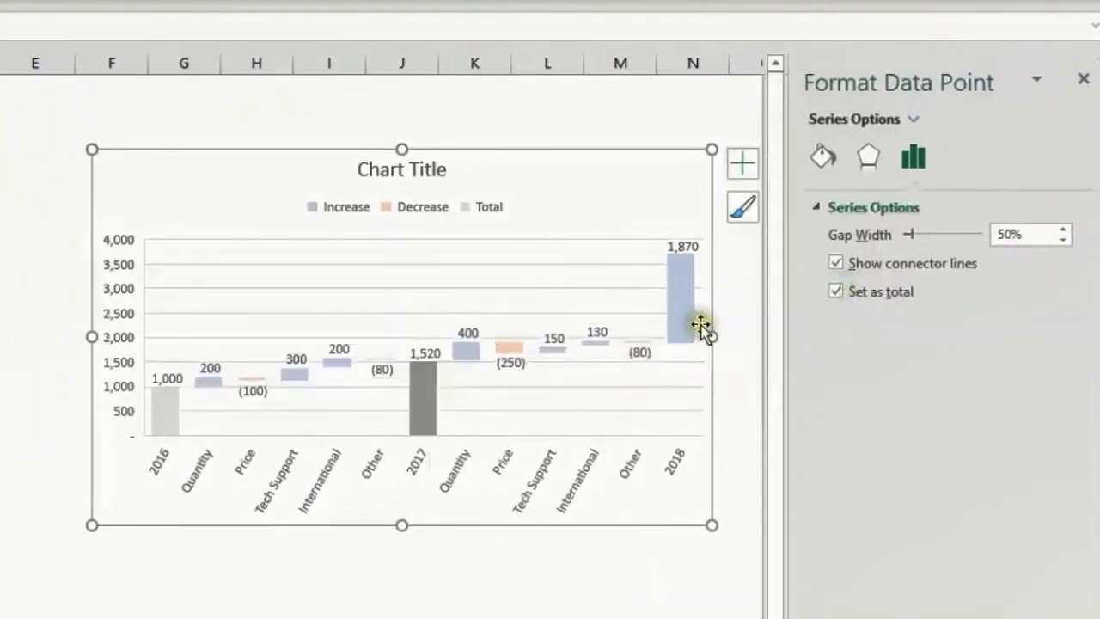
left_click(693, 320)
left_click(834, 293)
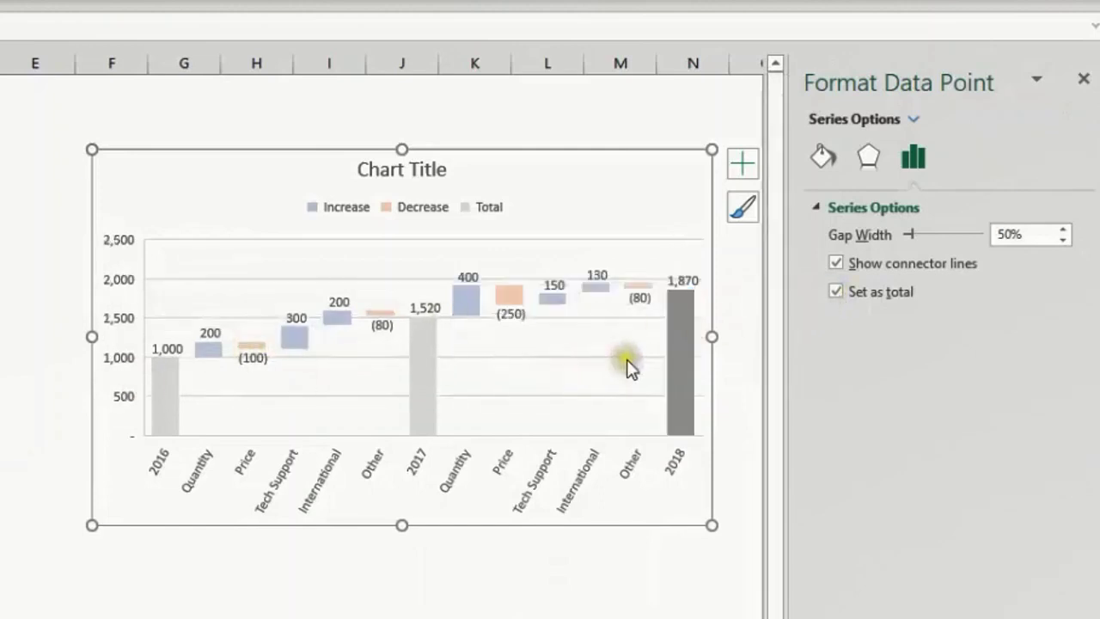
- Fill the Increase series bars green
left_click(375, 588)
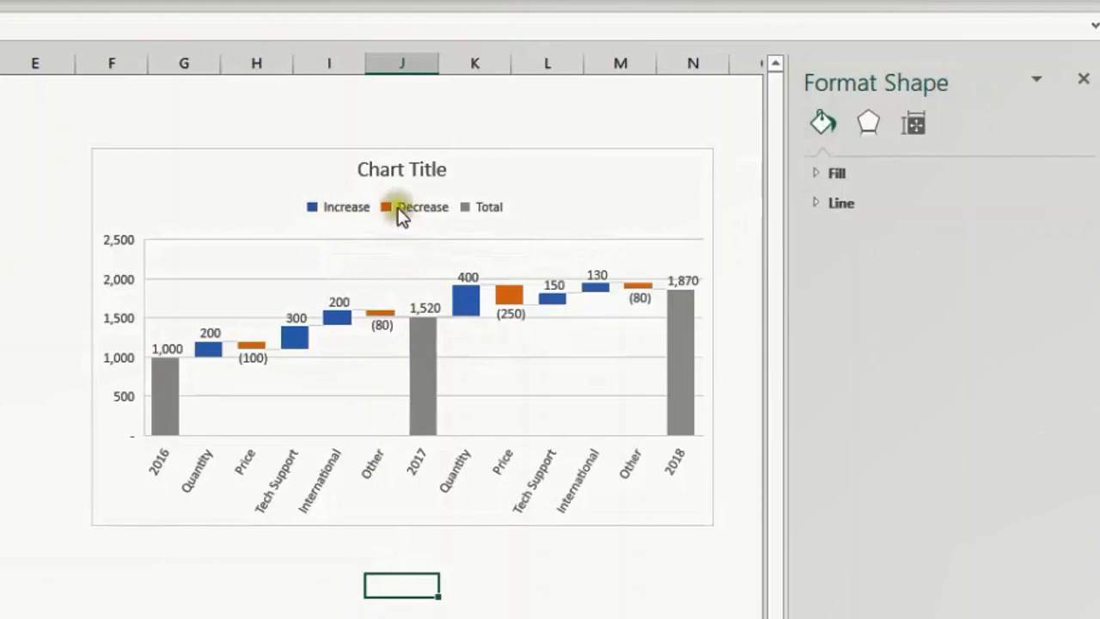
left_click(334, 208)
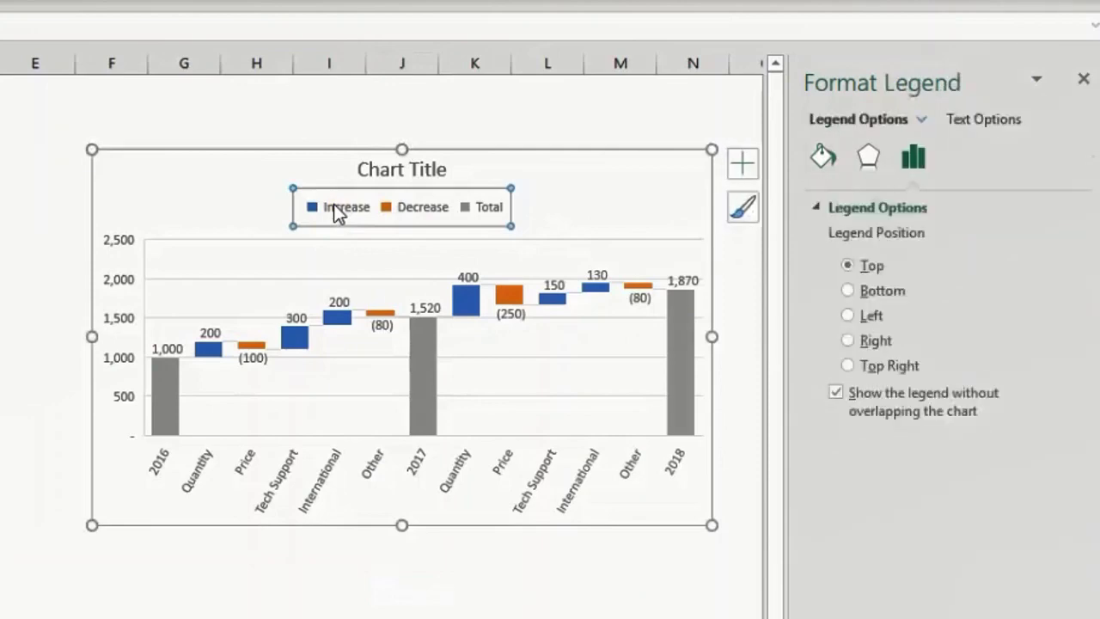
left_click(348, 213)
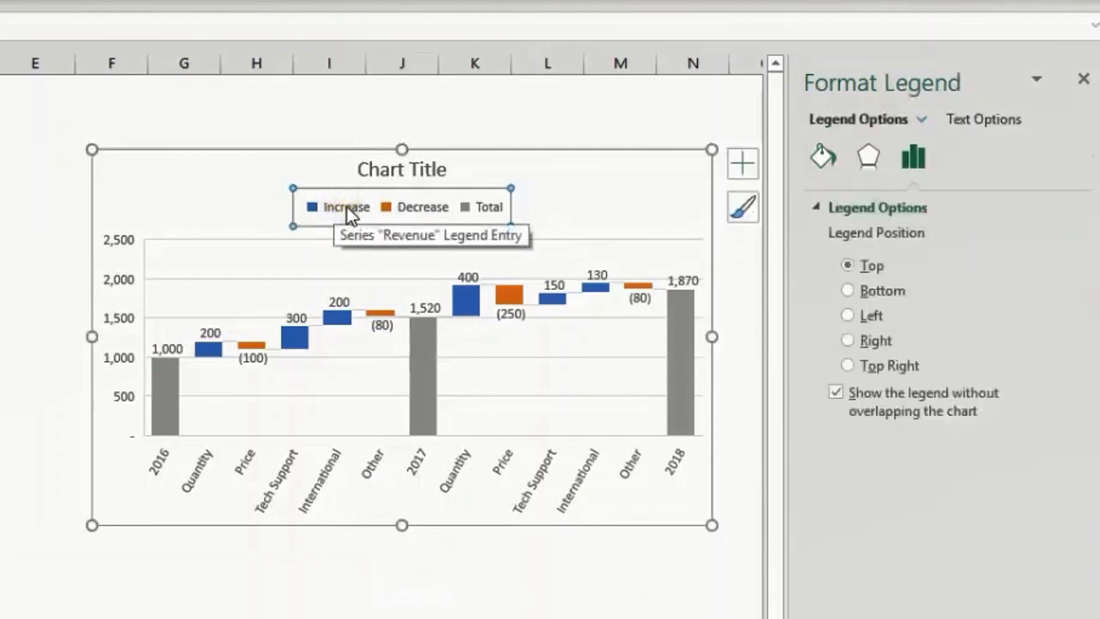
left_click(346, 211)
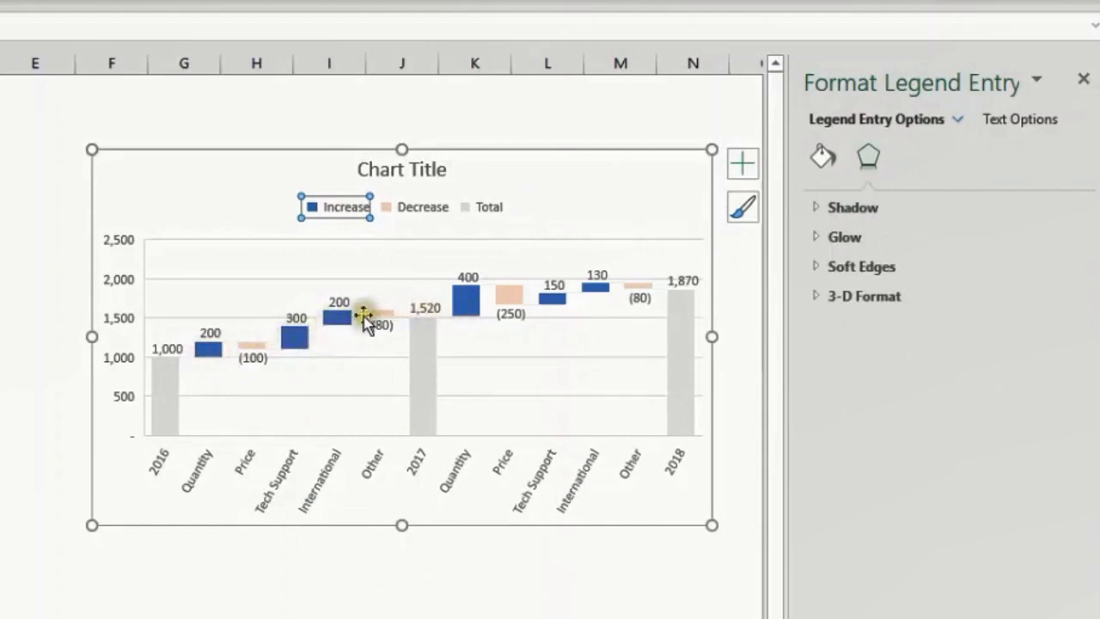
left_click(397, 391)
right_click(318, 208)
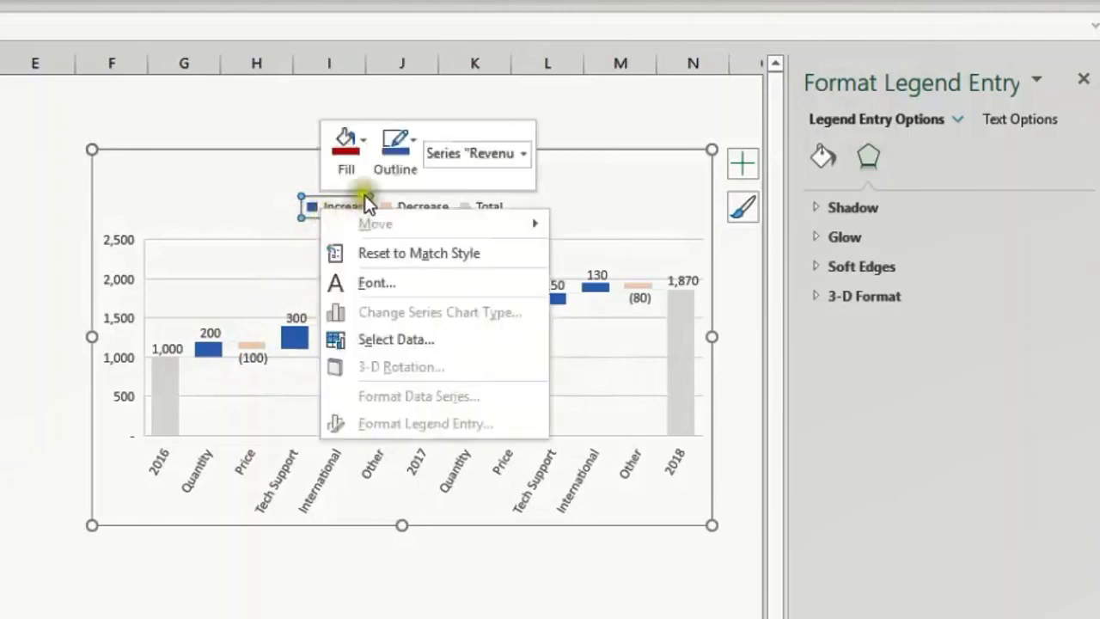
left_click(353, 164)
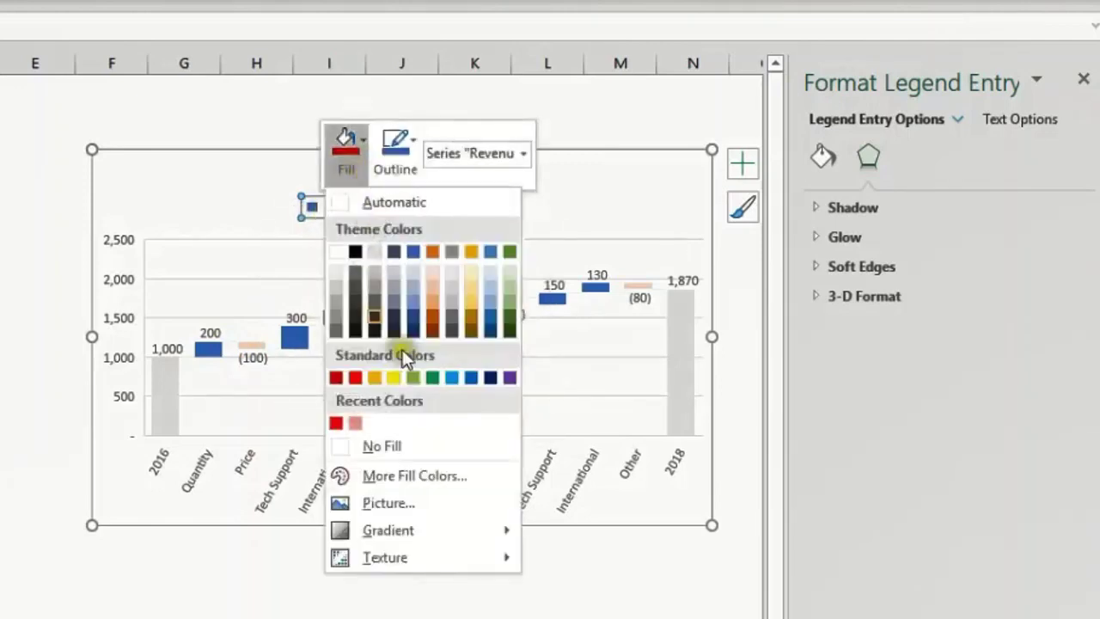
left_click(431, 377)
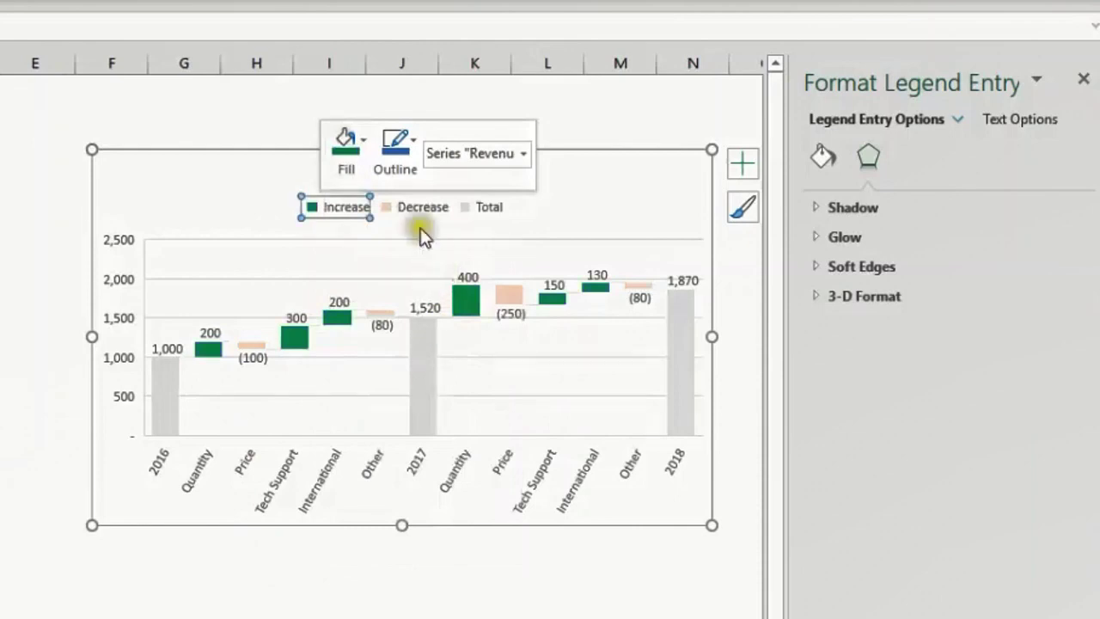
- Fill the Decrease series bars dark red
left_click(409, 207)
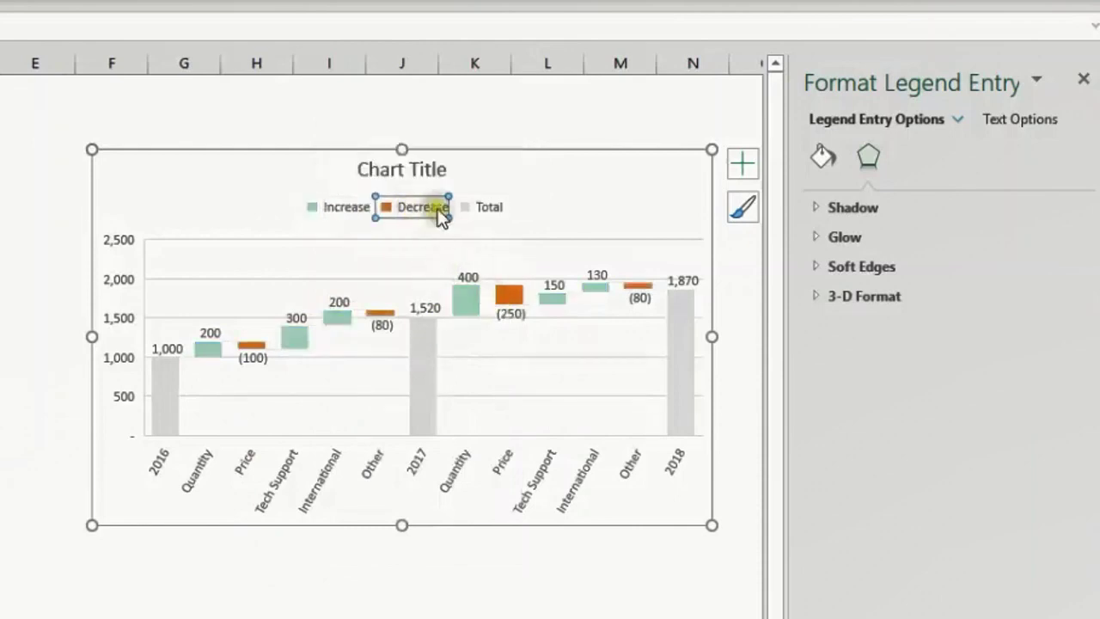
right_click(432, 206)
left_click(475, 159)
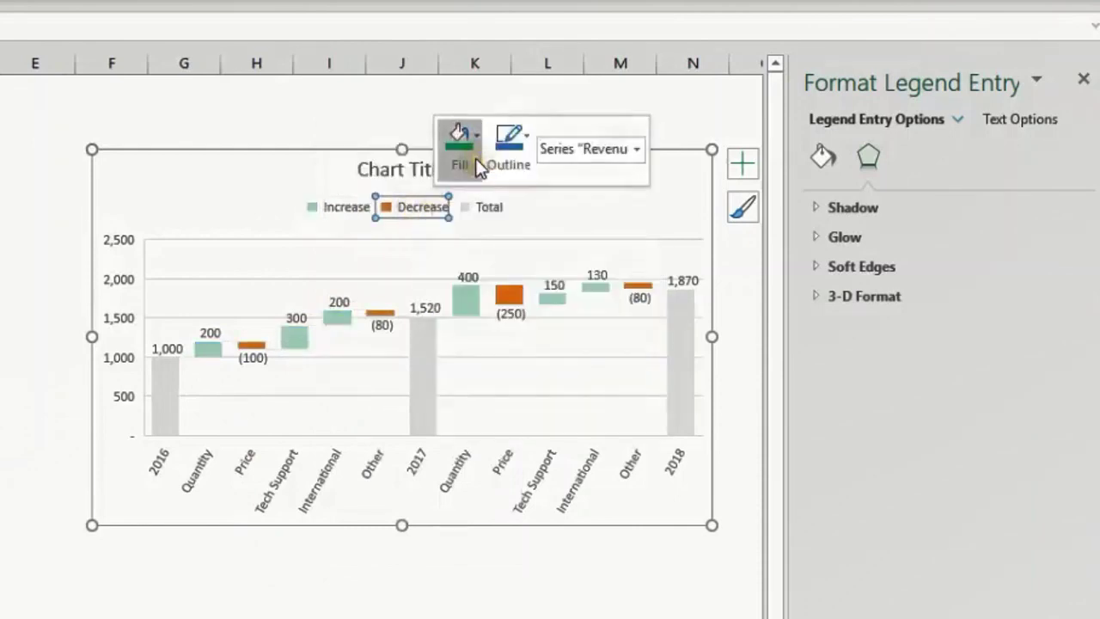
left_click(449, 372)
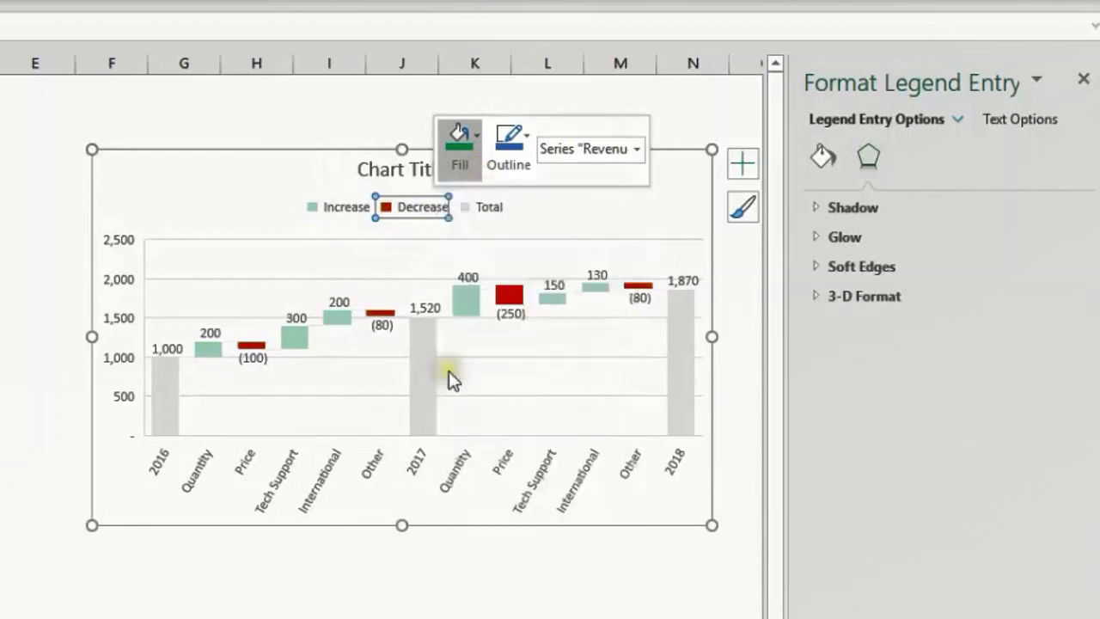
- Enlarge the chart by dragging its top-left corner outward
key("Escape")
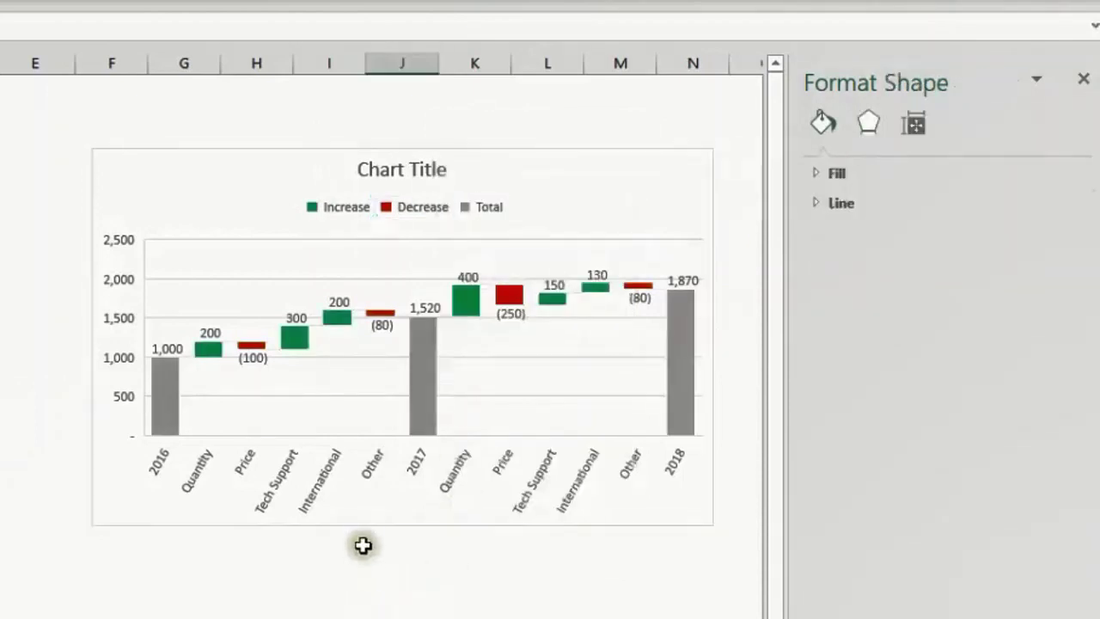
left_click(107, 156)
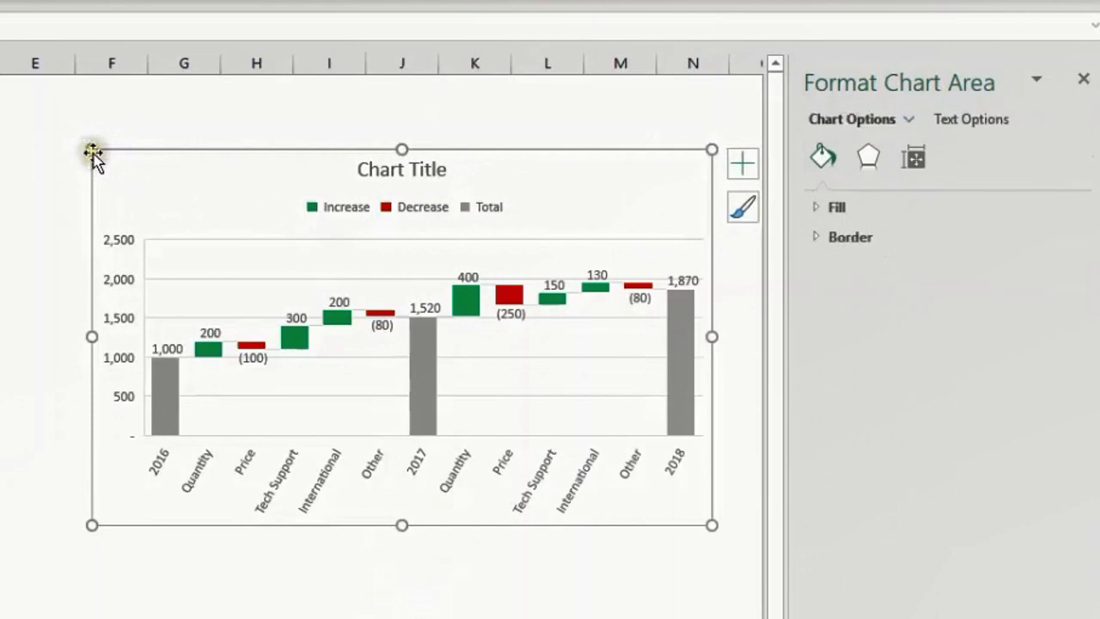
left_click_drag(91, 151, 51, 141)
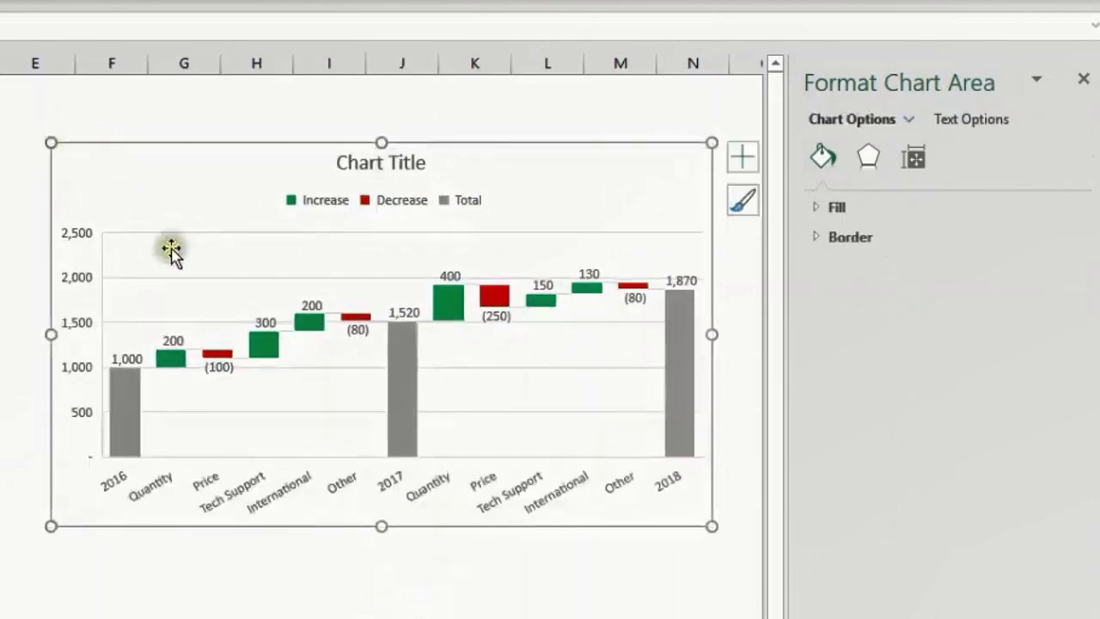
- Delete the chart legend and pick out the vertical value axis for removal
left_click(211, 281)
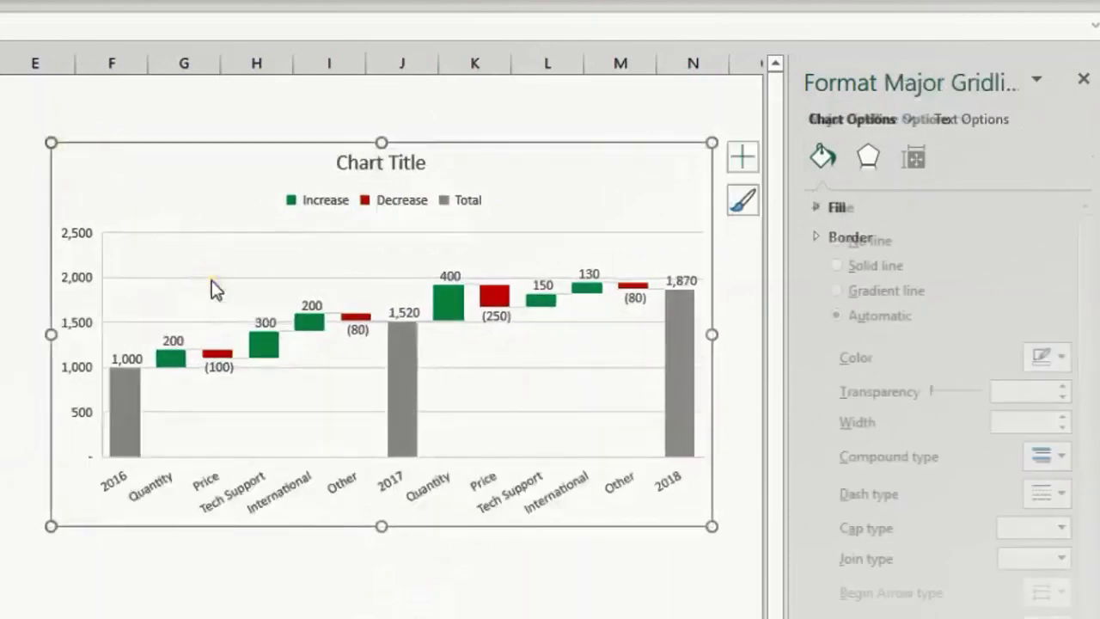
left_click(340, 199)
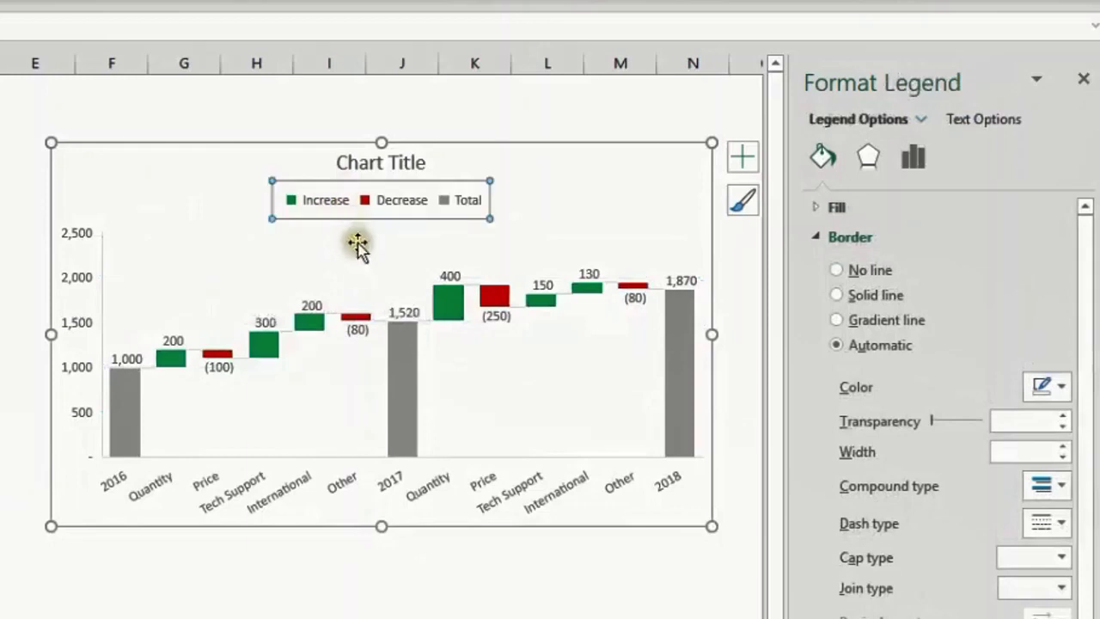
key("Delete")
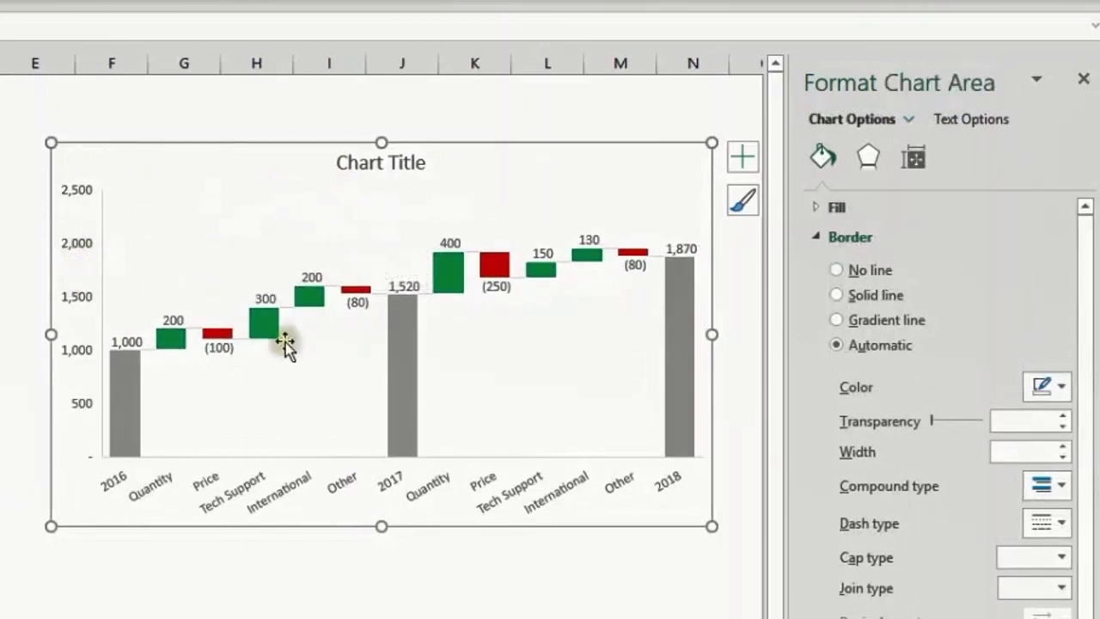
left_click(79, 297)
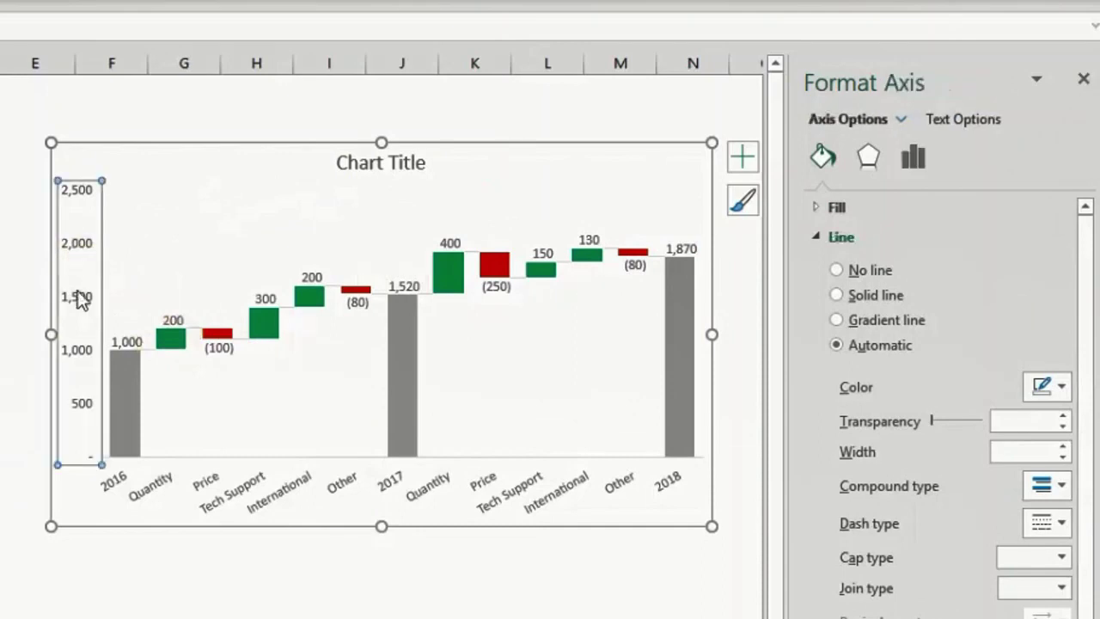
- Delete the vertical value axis and retitle the chart 'Revenue Waterfall'
key("Delete")
left_click(384, 166)
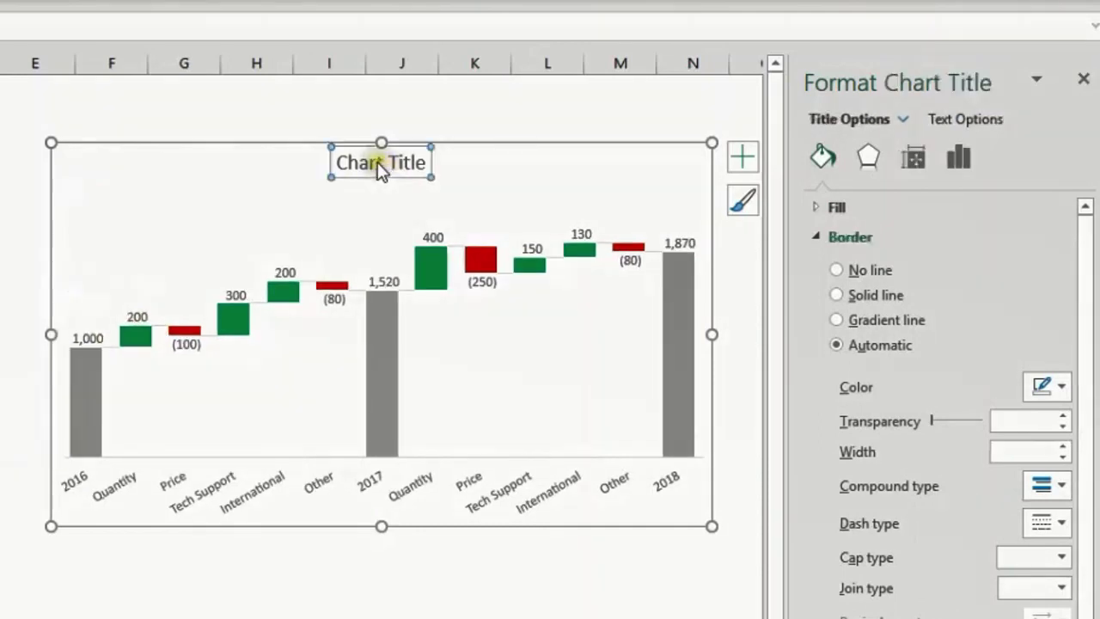
left_click(379, 165)
triple_click(378, 167)
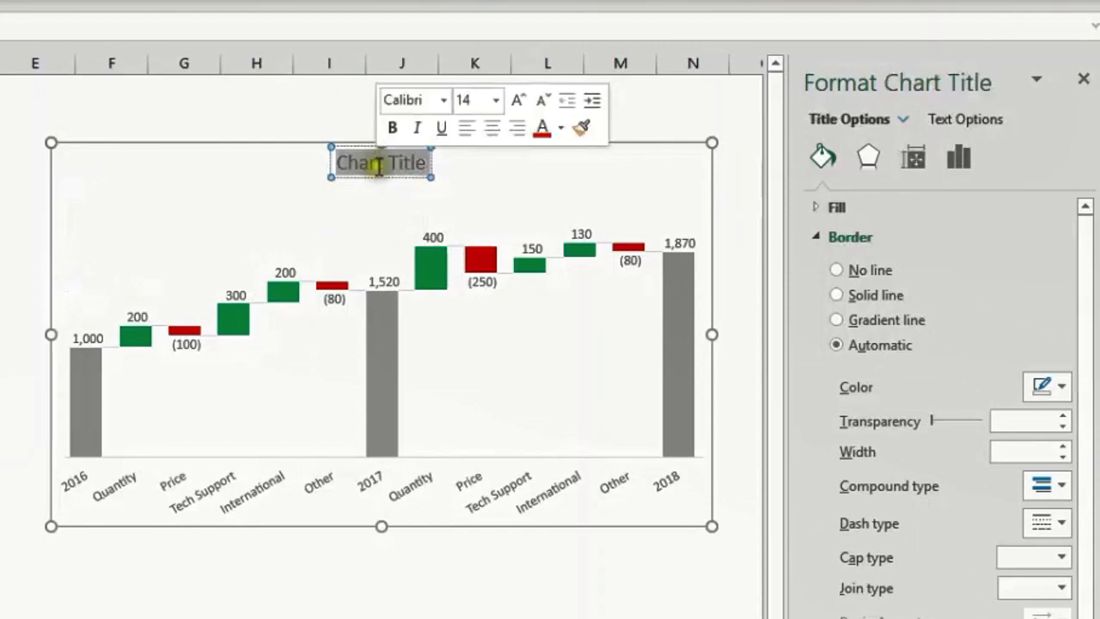
type("B")
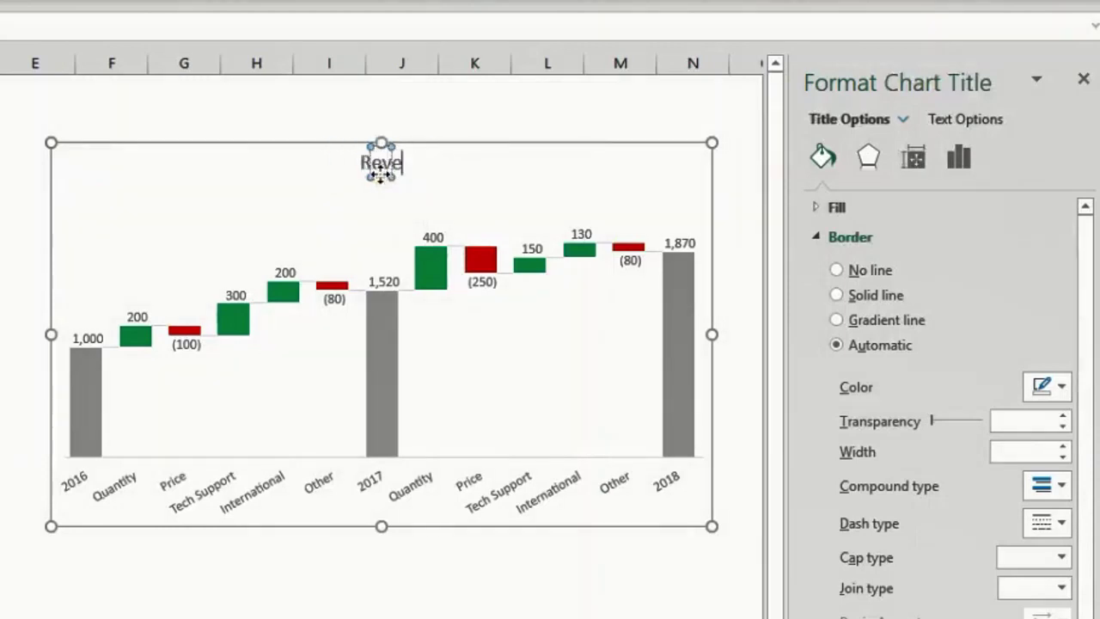
type("evenue Waterfall")
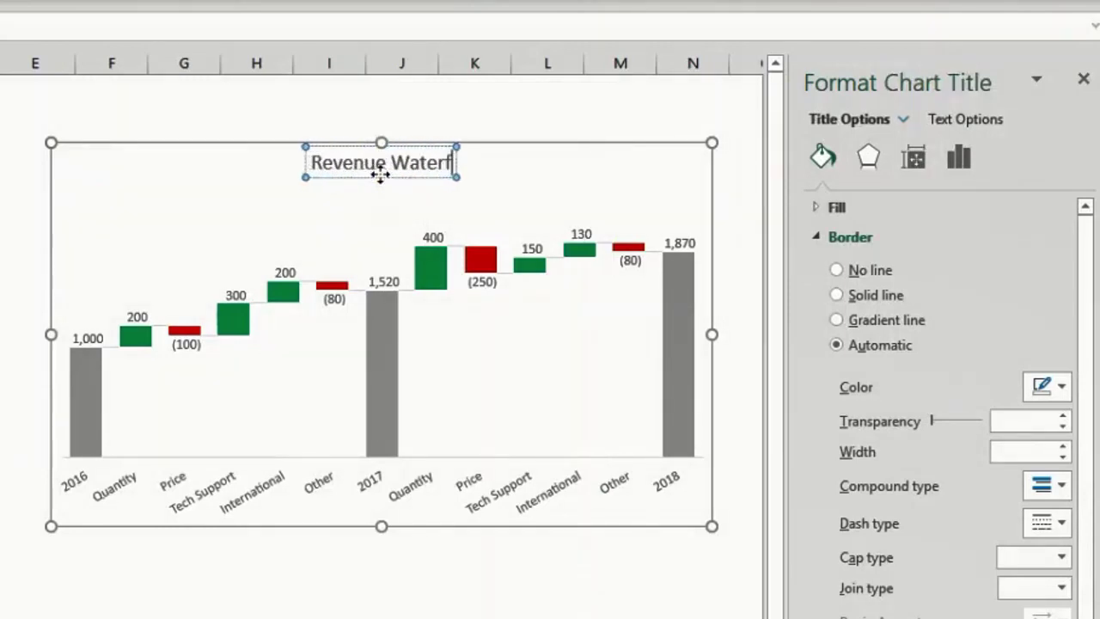
left_click(479, 604)
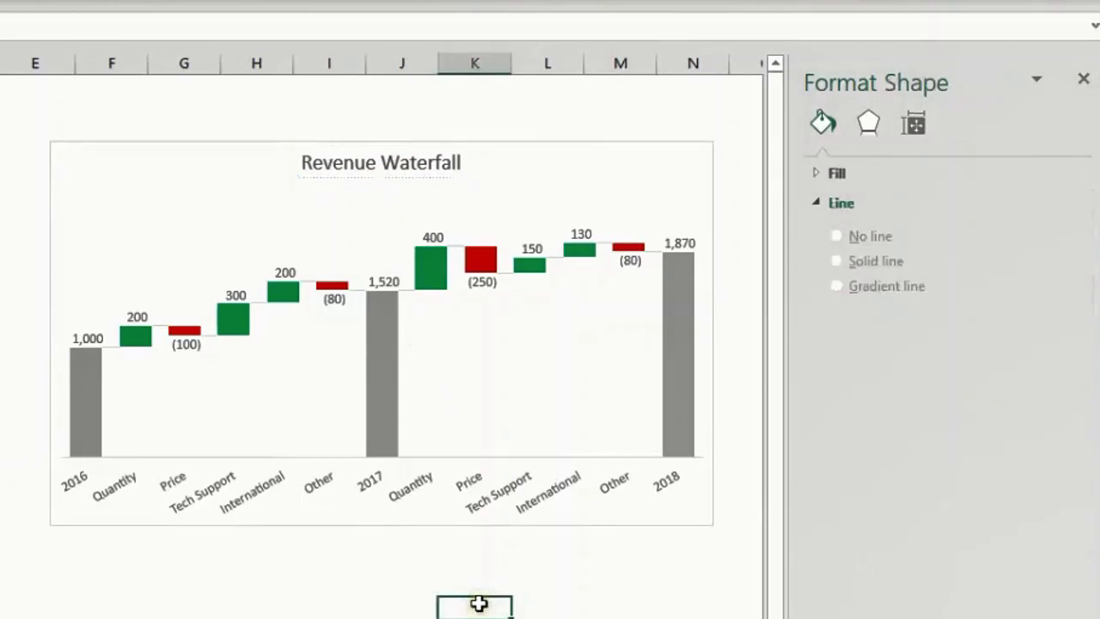